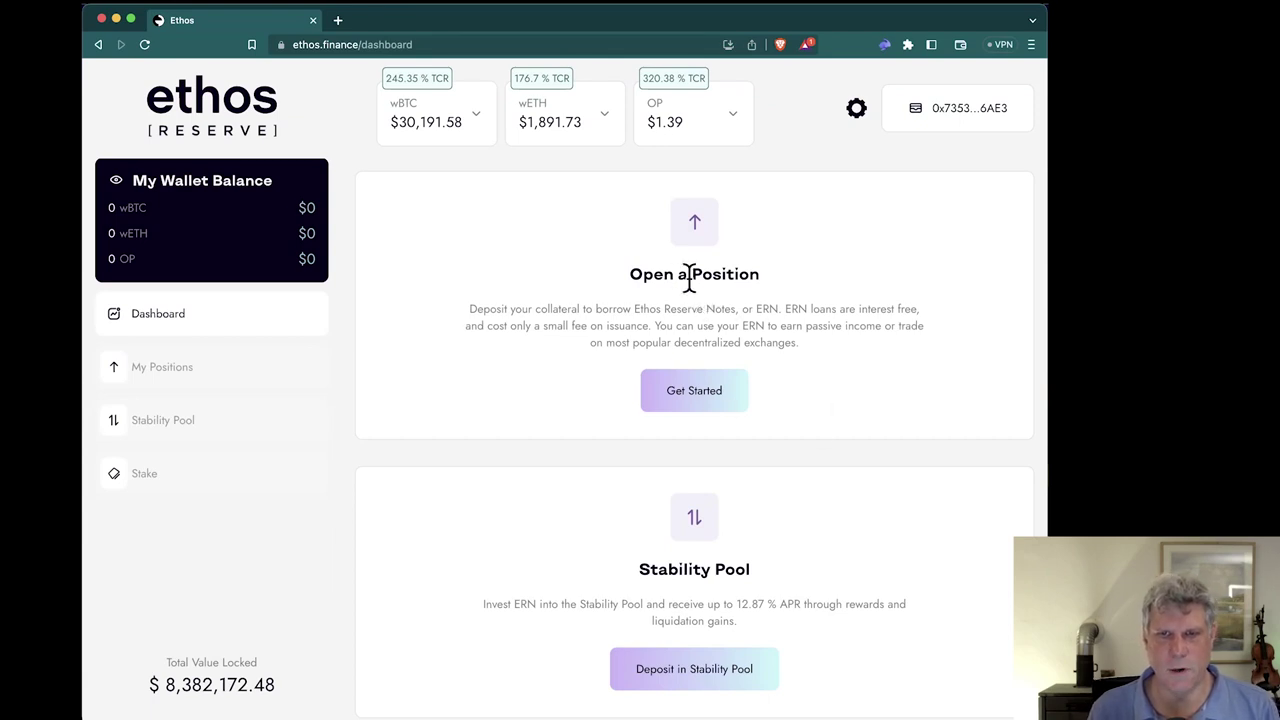
Start a new Ethereum position with 1.9 wETH collateral and 400 ERN to borrow, and review the loan terms
left_click(678, 392)
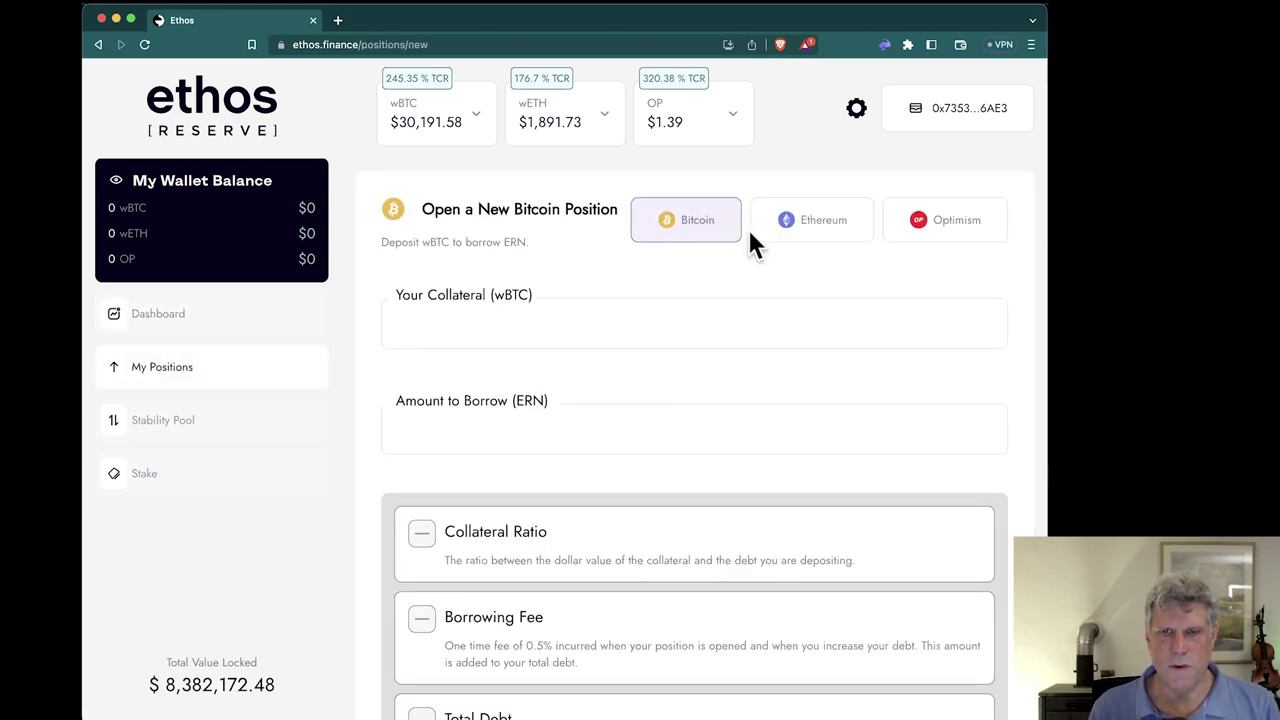
left_click(820, 237)
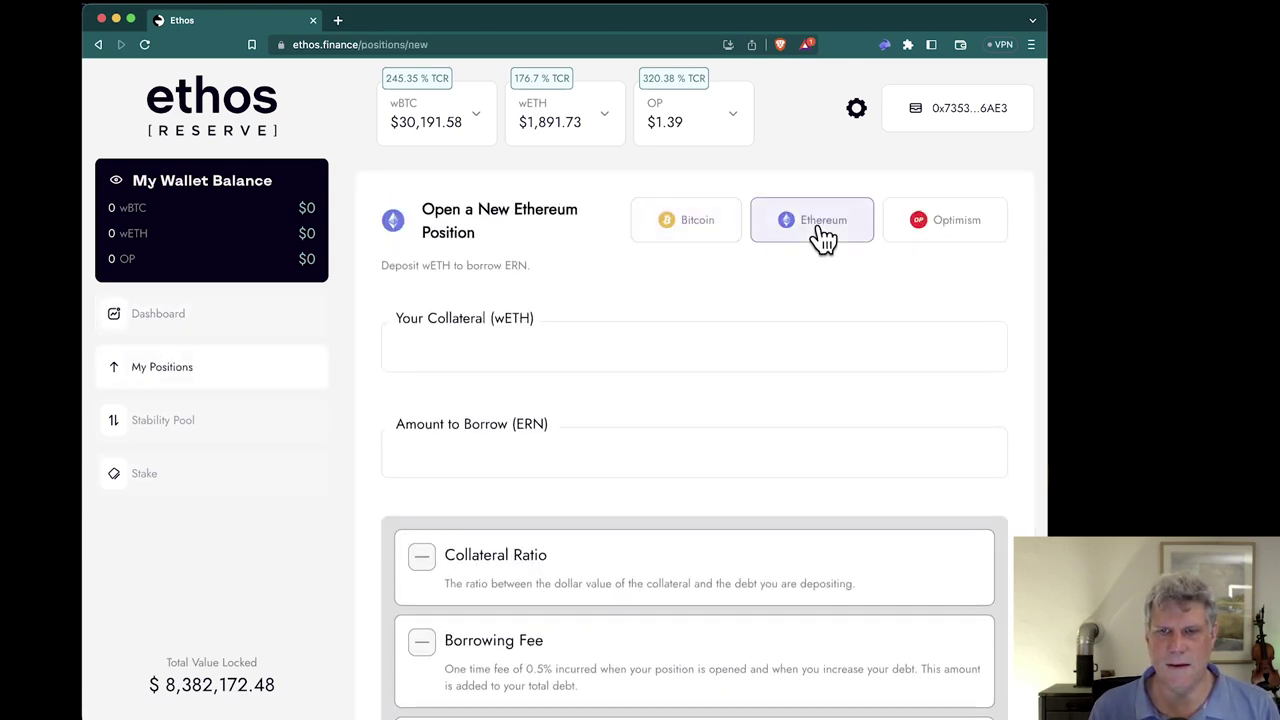
left_click(728, 349)
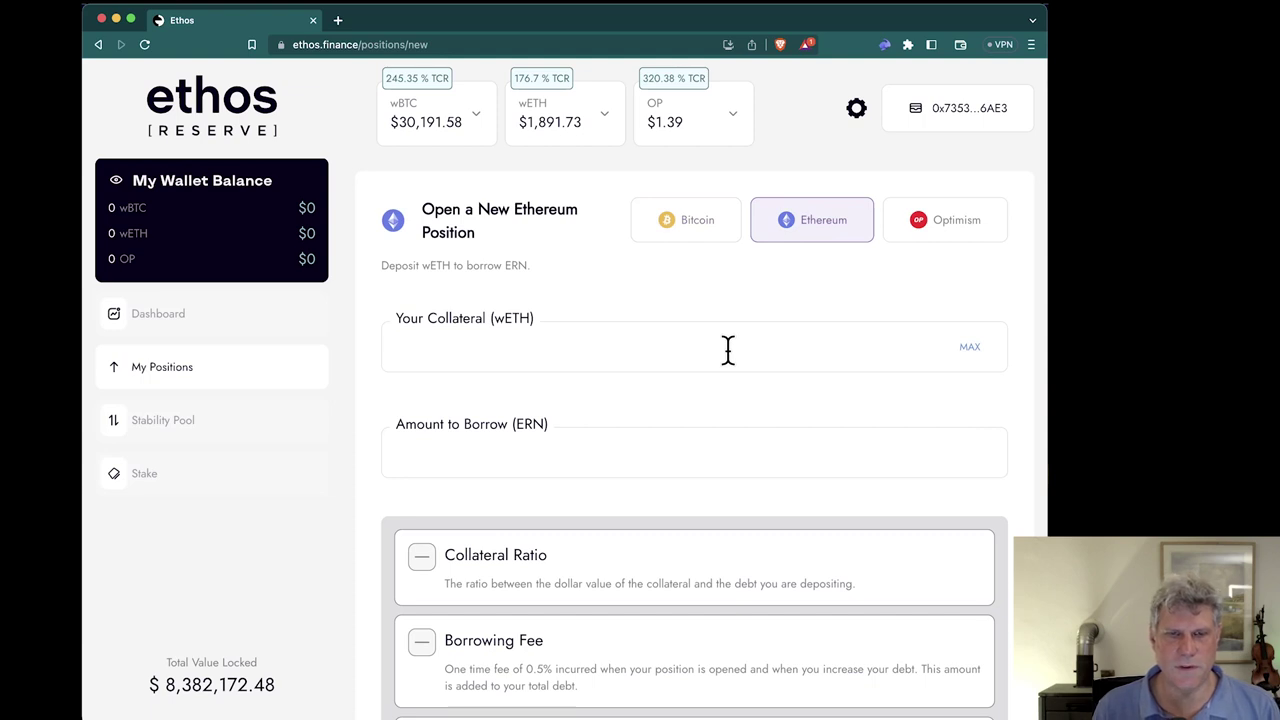
type("1.9")
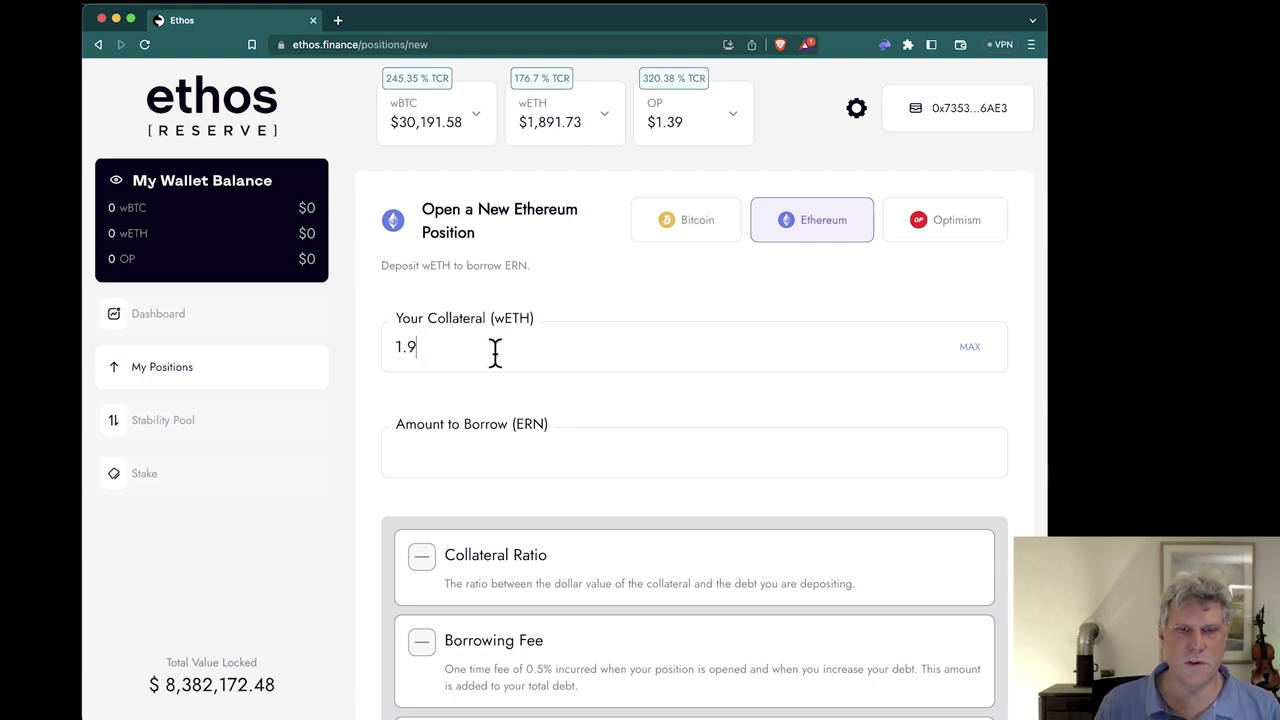
left_click(490, 451)
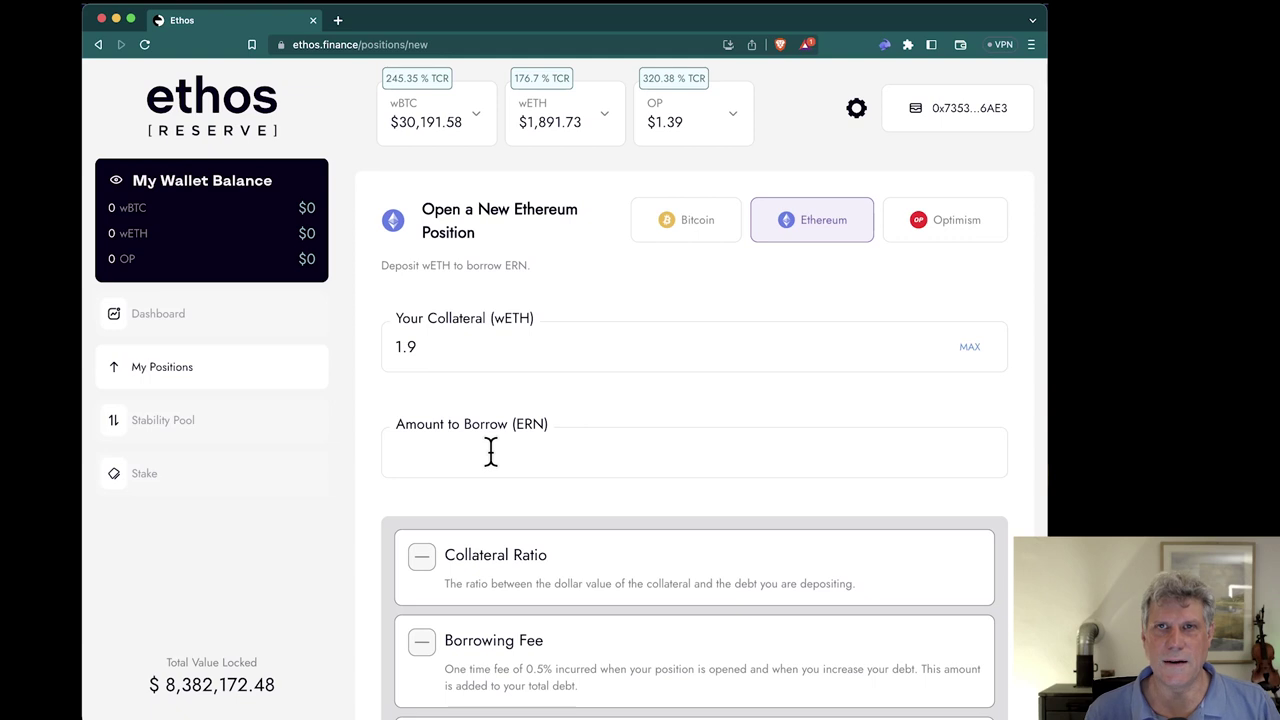
type("400")
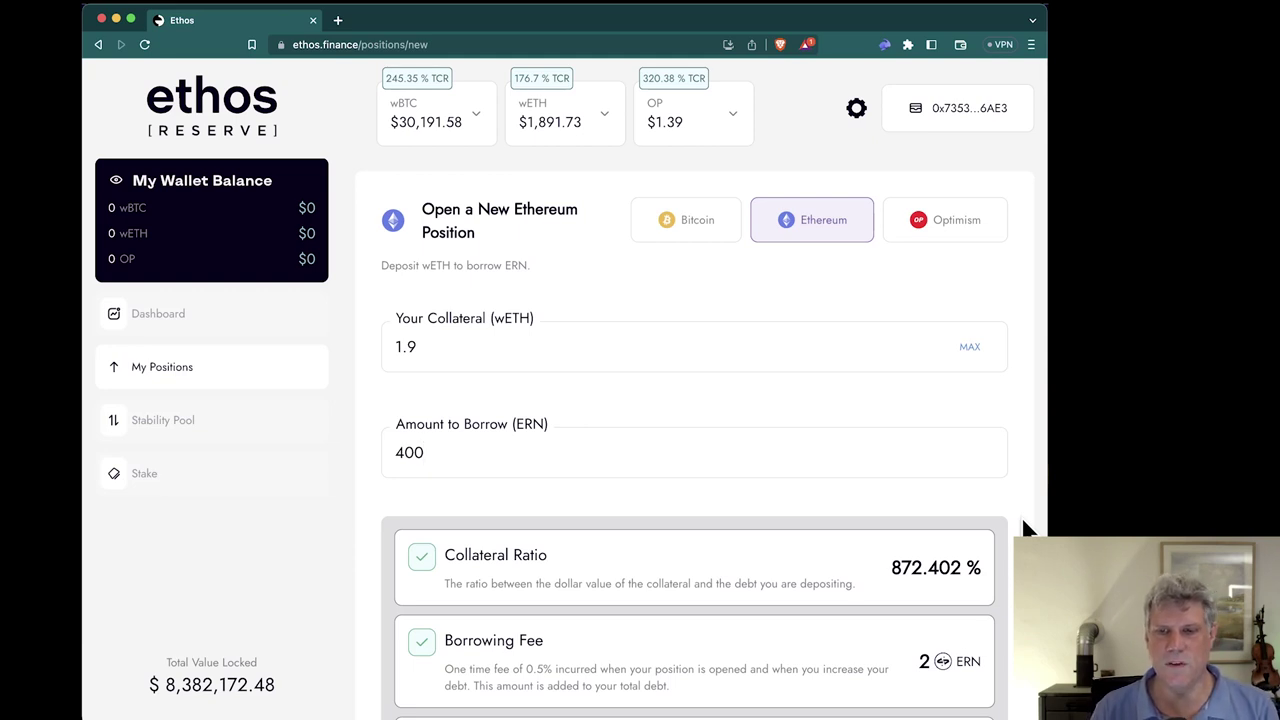
scroll(1023, 522, "down", 3)
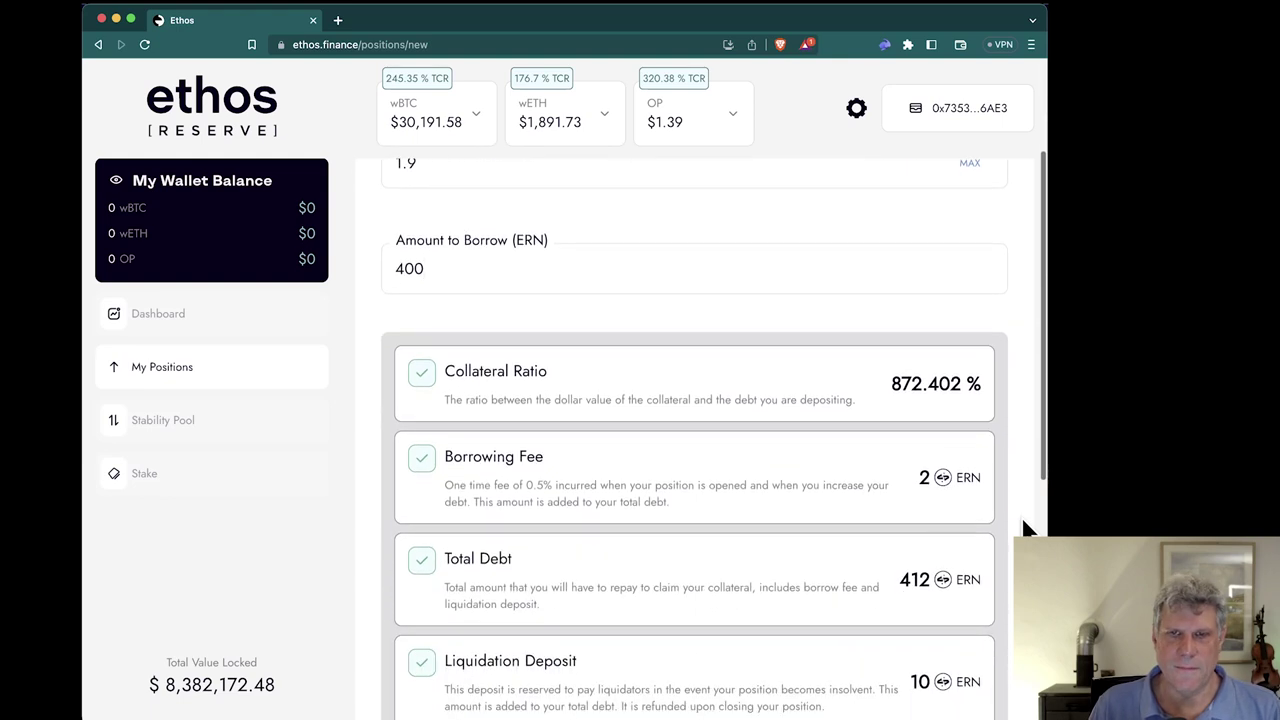
scroll(1025, 527, "down", 2)
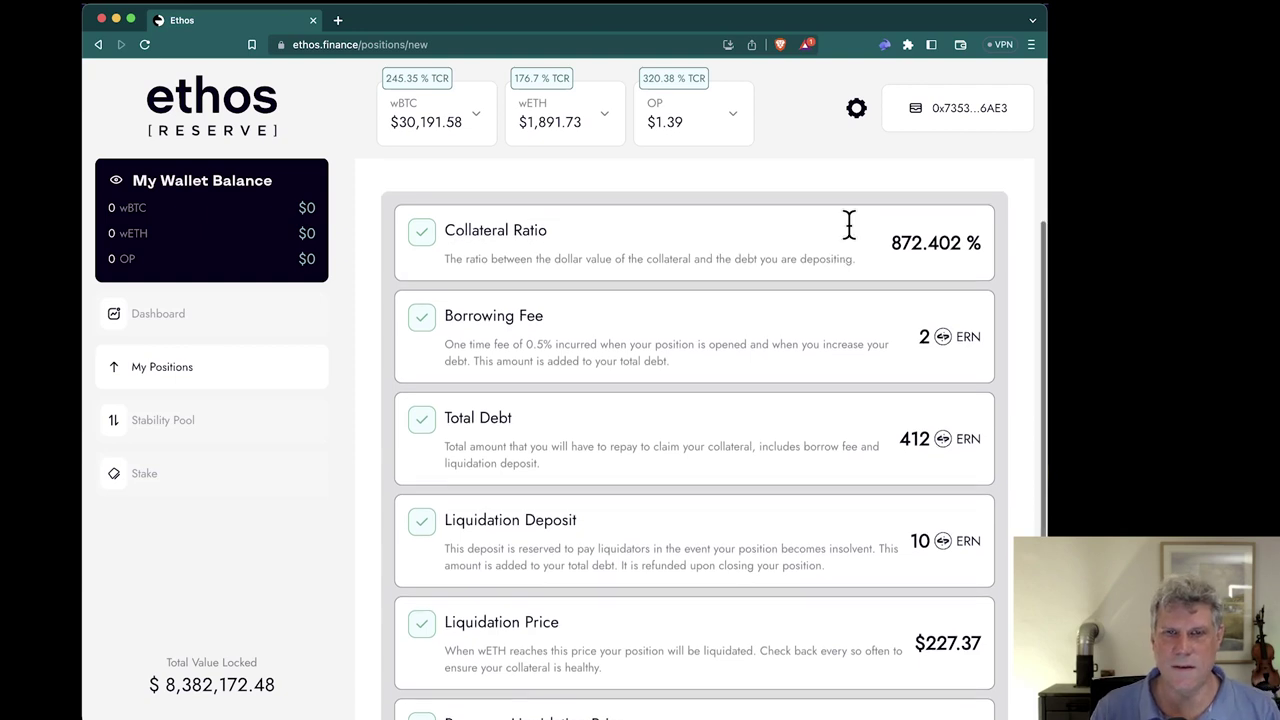
Try a borrow amount of 1000 ERN to compare the loan terms
scroll(849, 223, "up", 3)
double_click(710, 283)
type("1")
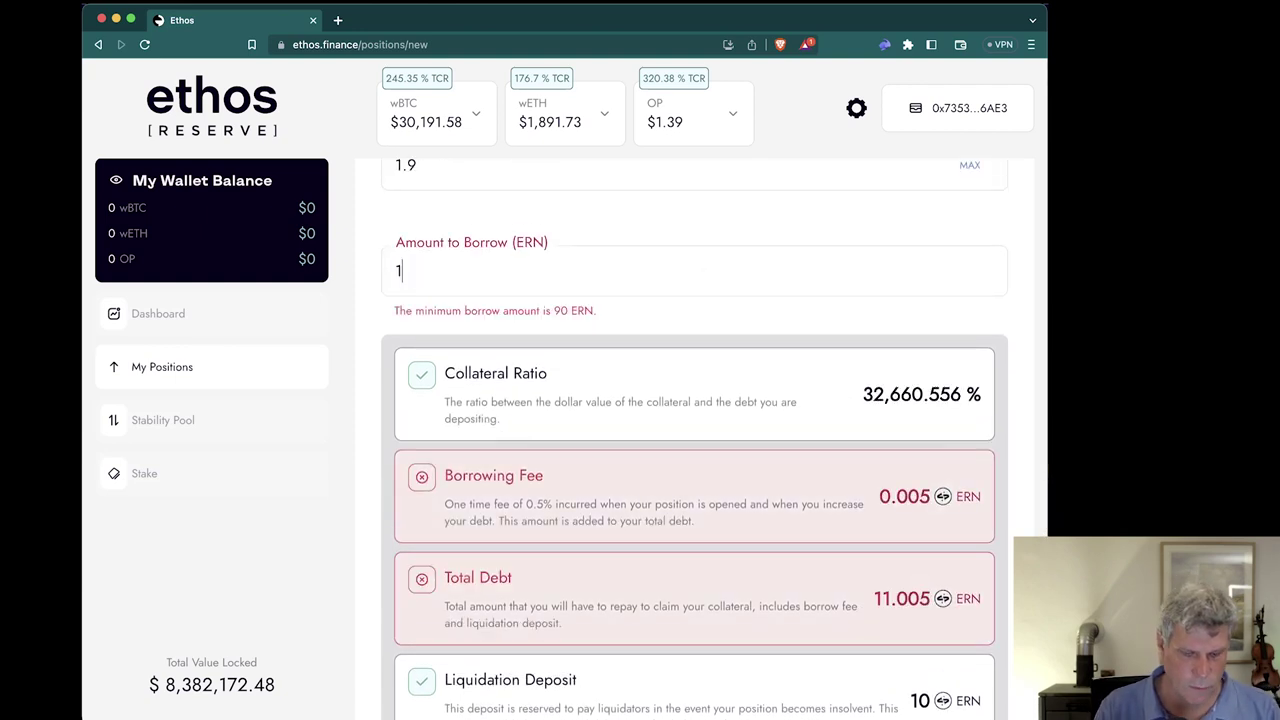
type("000")
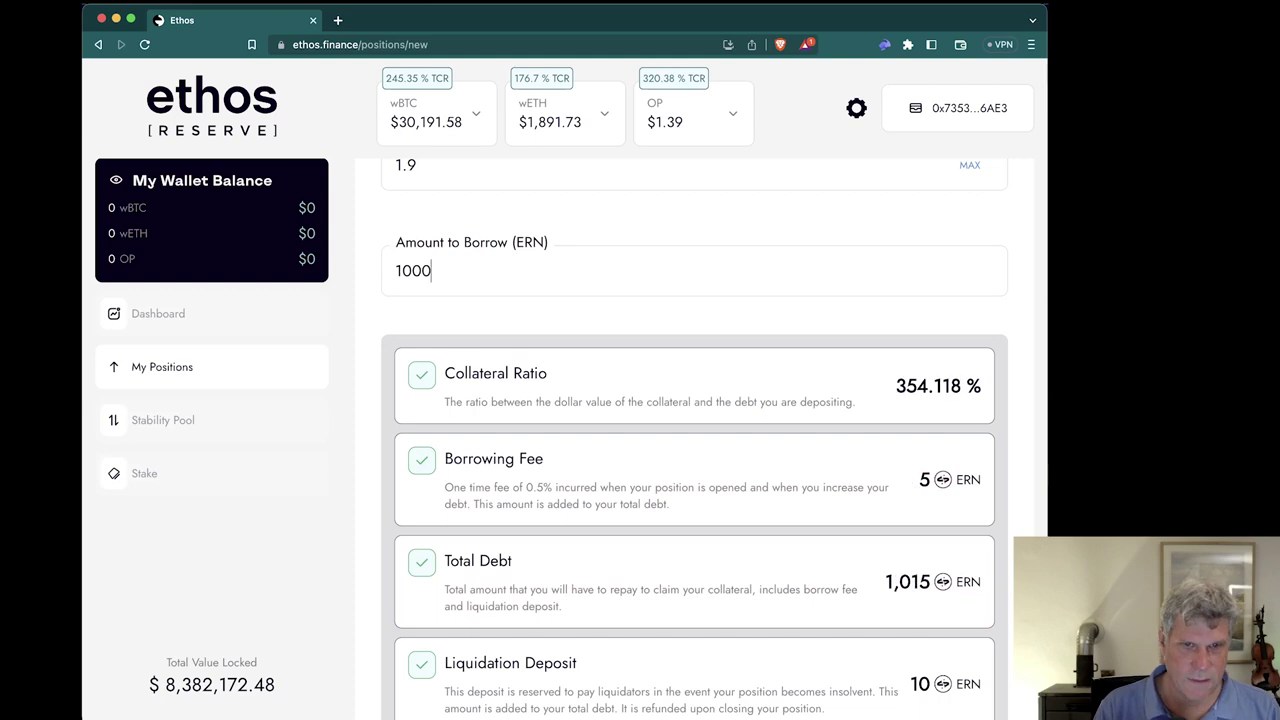
Set the amount to borrow back to 400 ERN and review the fee, total debt, liquidation deposit and liquidation prices
key("BackSpace")
key("BackSpace")
key("BackSpace")
key("BackSpace")
type("400")
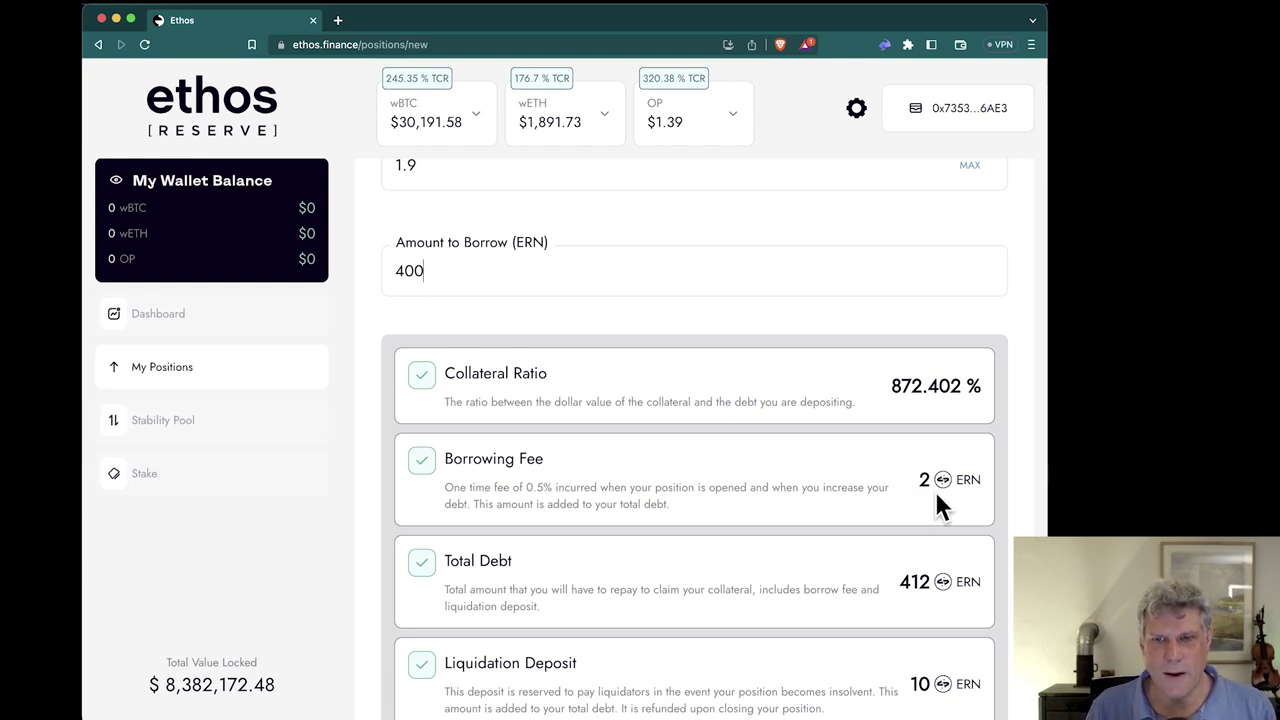
scroll(936, 505, "down", 1)
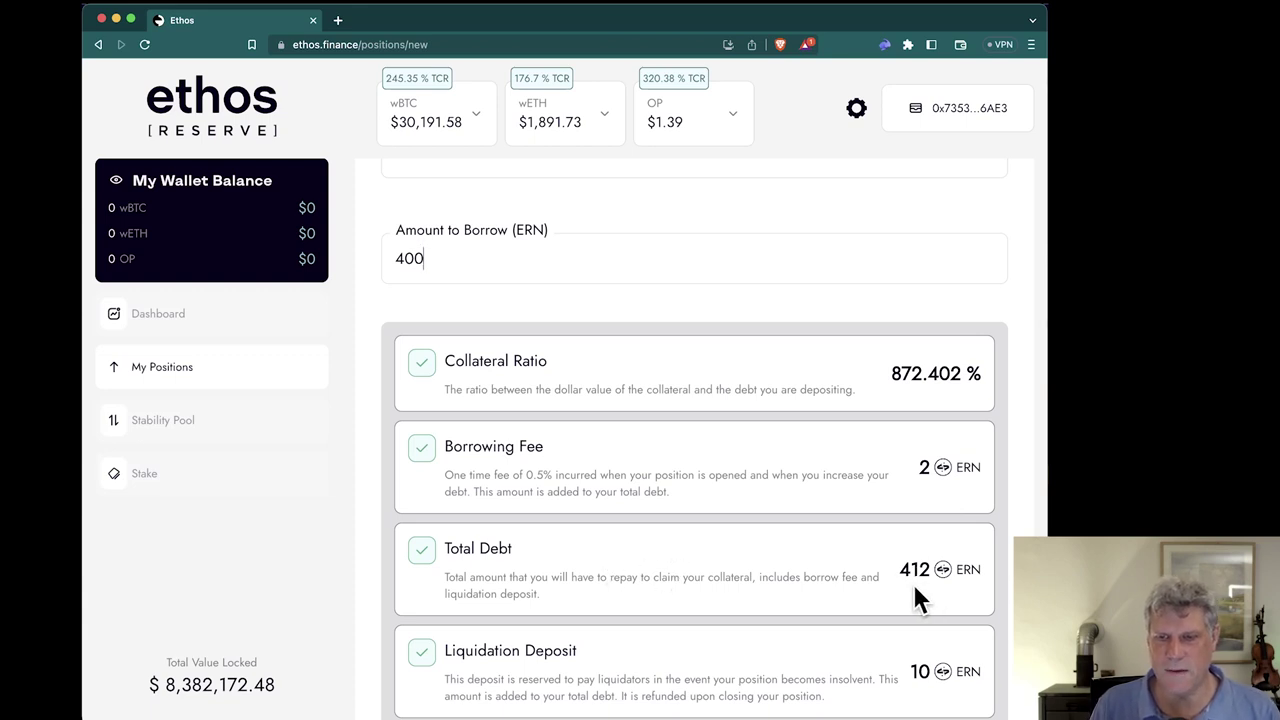
scroll(913, 582, "down", 2)
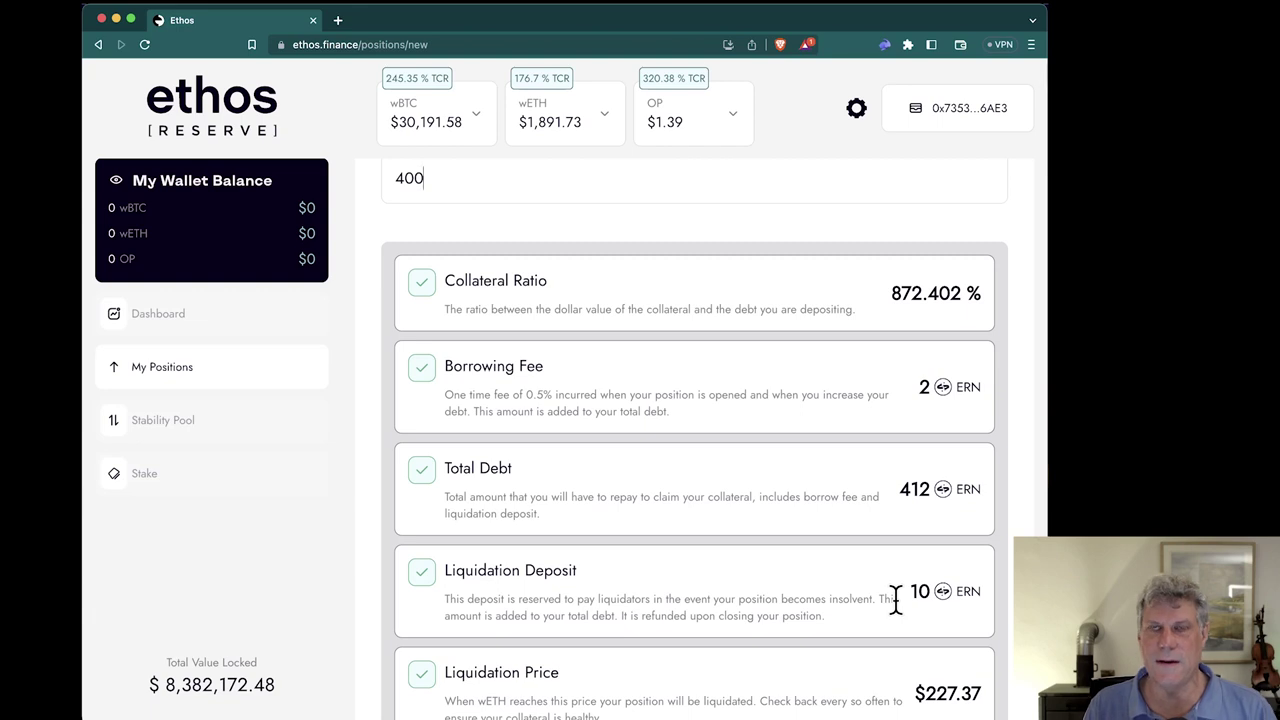
scroll(895, 600, "down", 4)
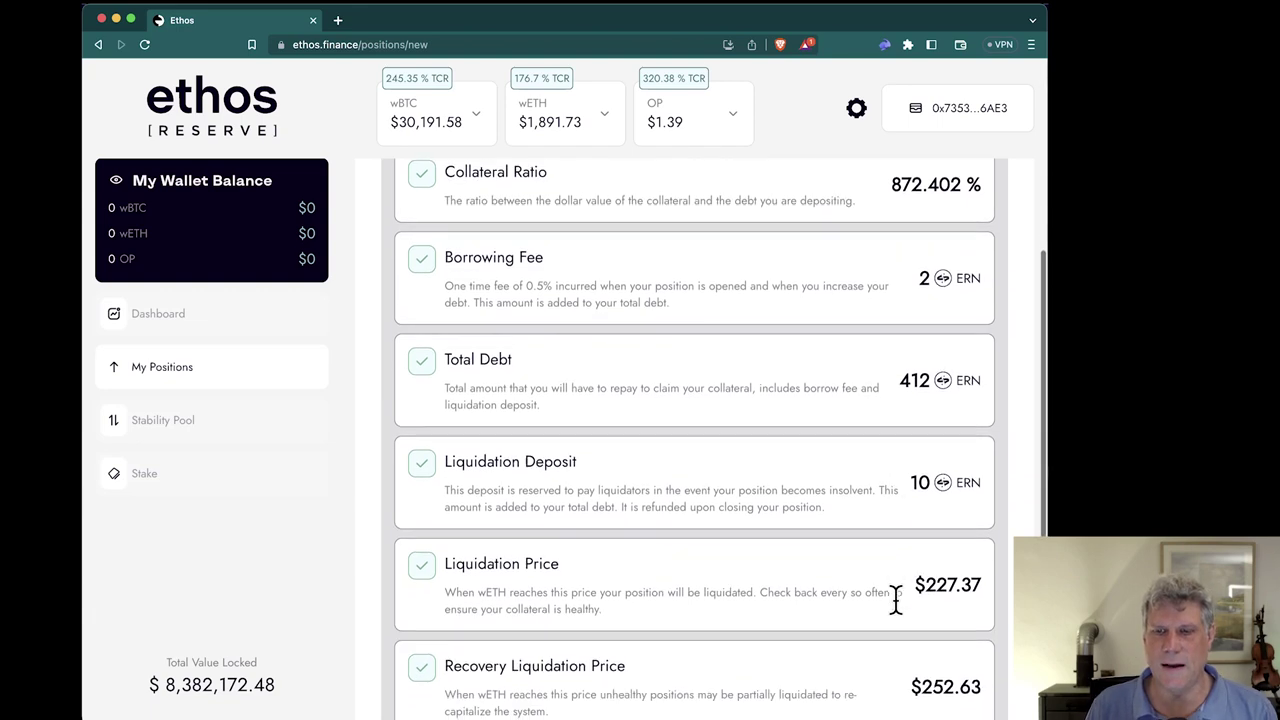
scroll(897, 610, "down", 1)
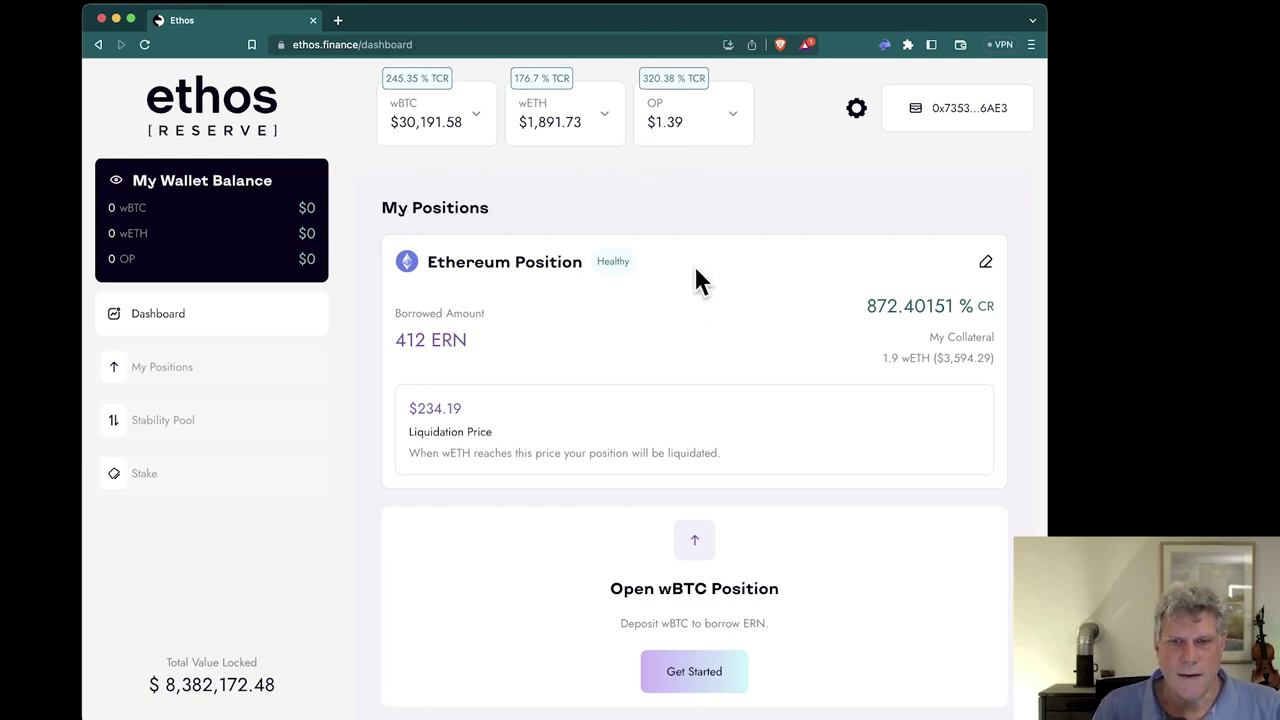
Open the Ethereum position for editing, examine its collateral, debt and options for changing or closing it, and return to the dashboard
scroll(706, 310, "down", 5)
scroll(727, 420, "up", 5)
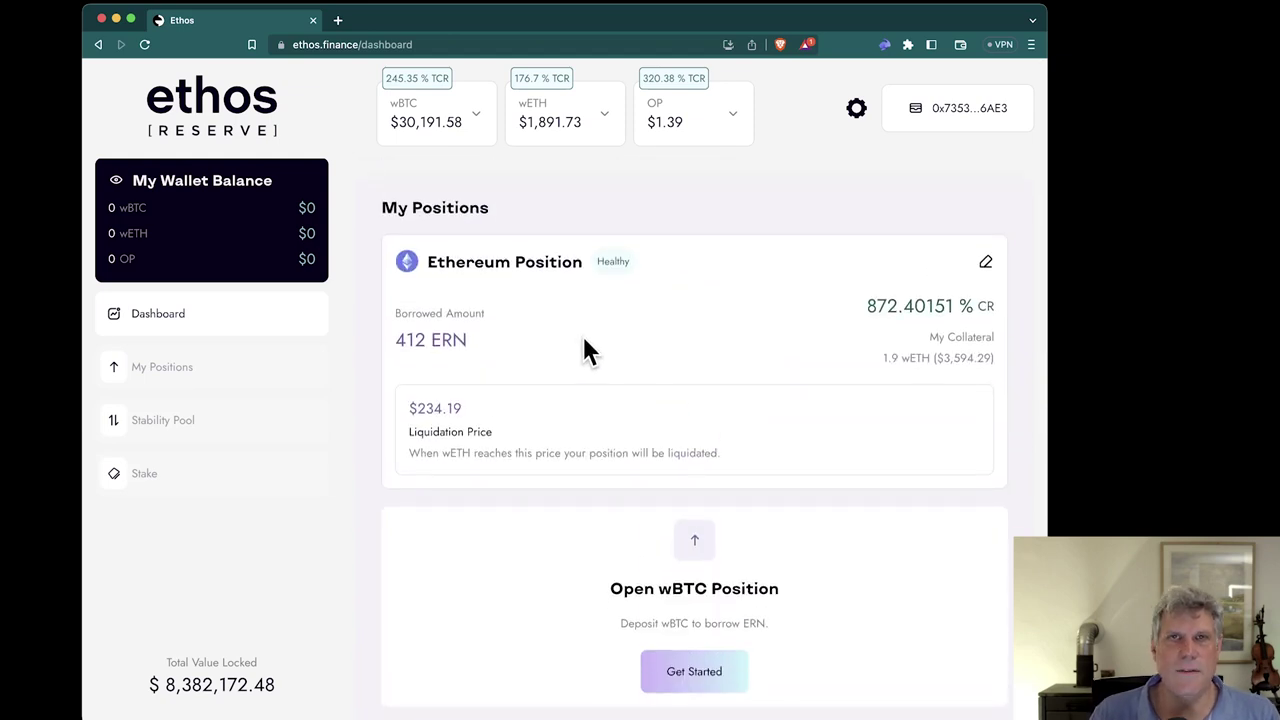
left_click(986, 264)
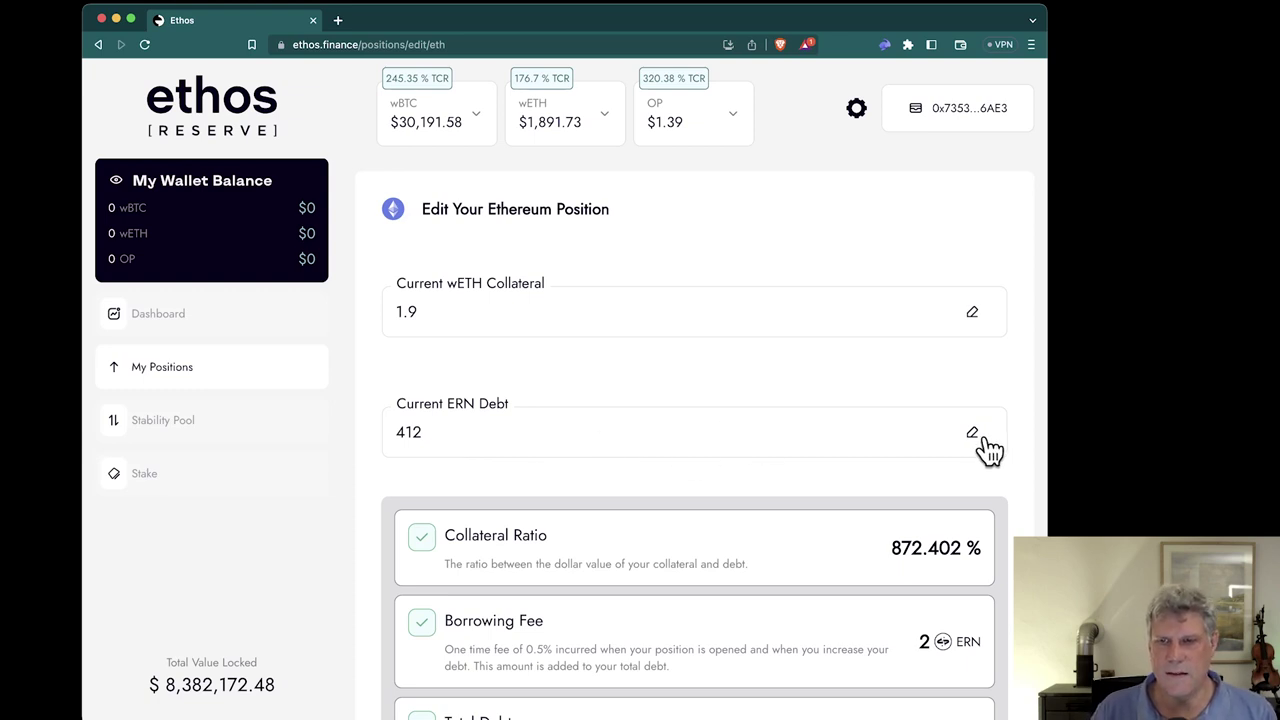
scroll(720, 530, "down", 6)
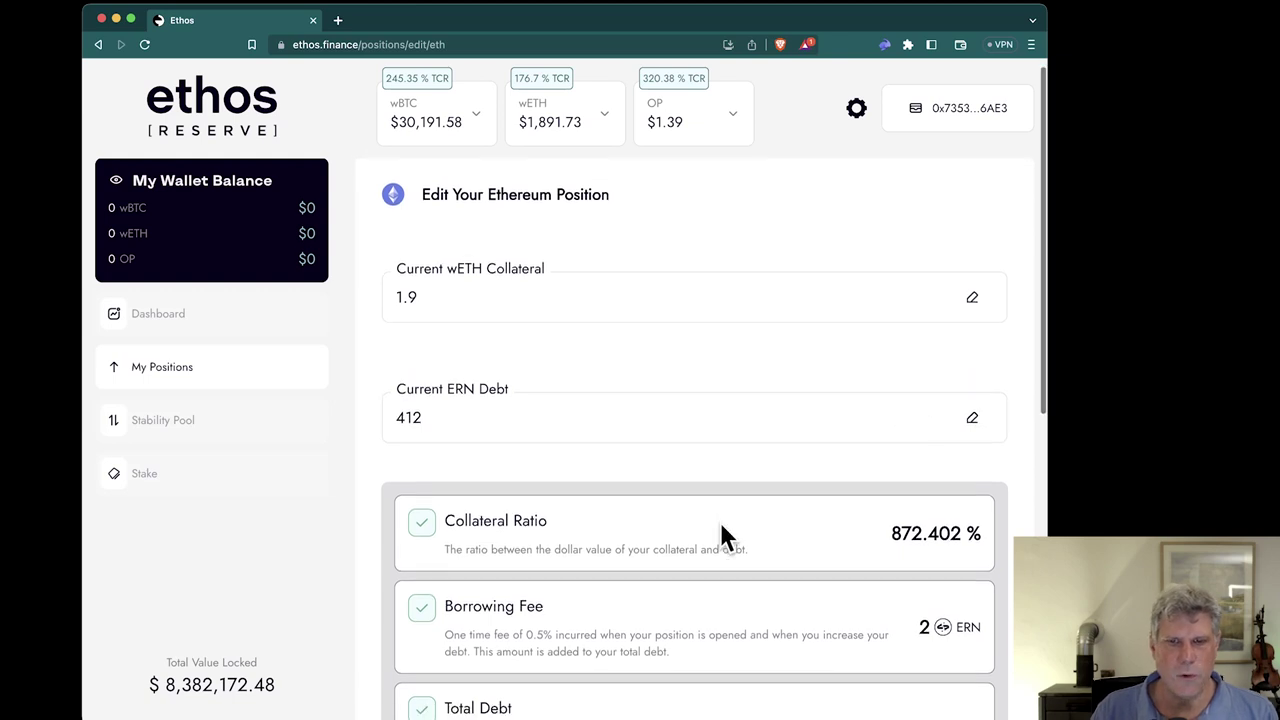
scroll(722, 528, "down", 1)
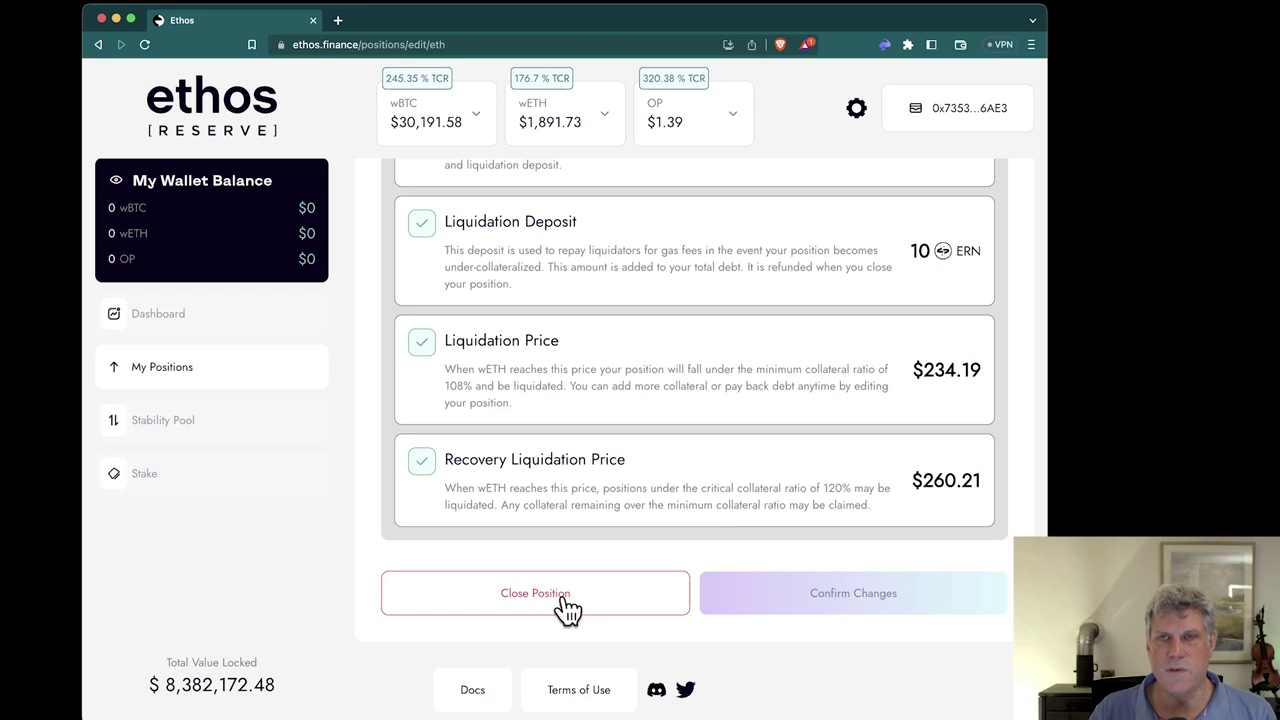
scroll(629, 480, "up", 6)
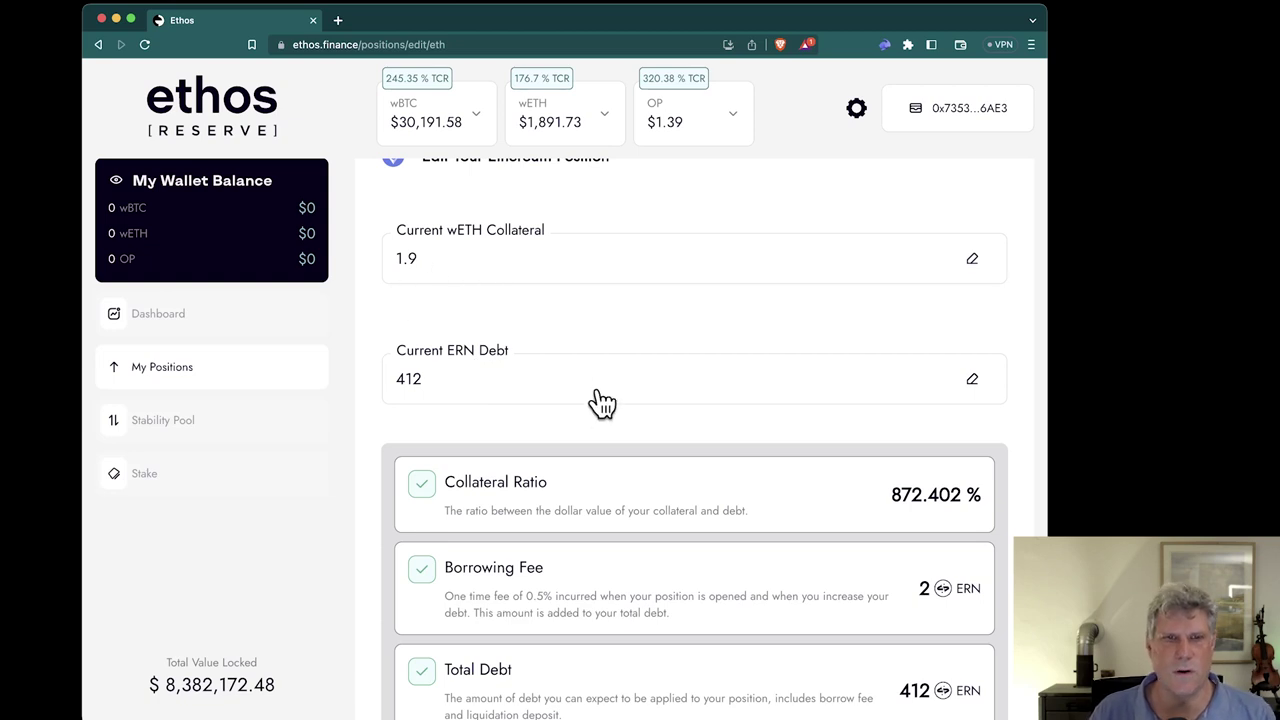
scroll(597, 400, "up", 1)
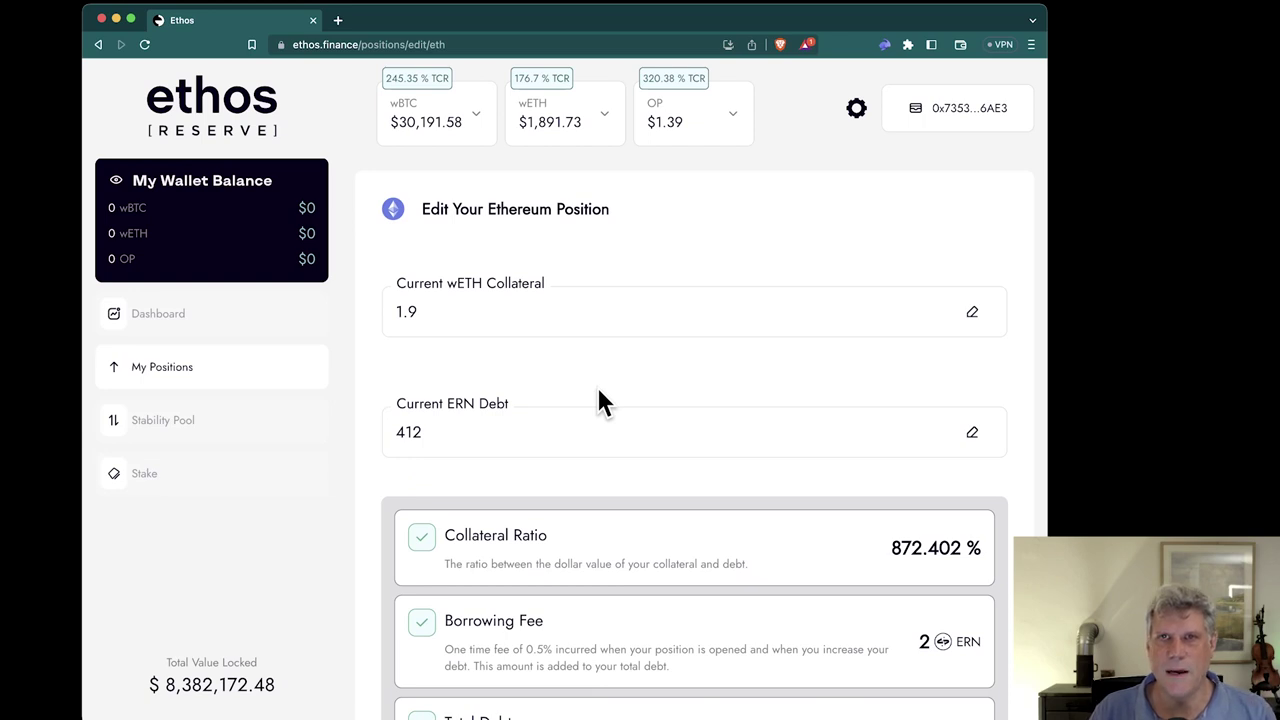
left_click(194, 318)
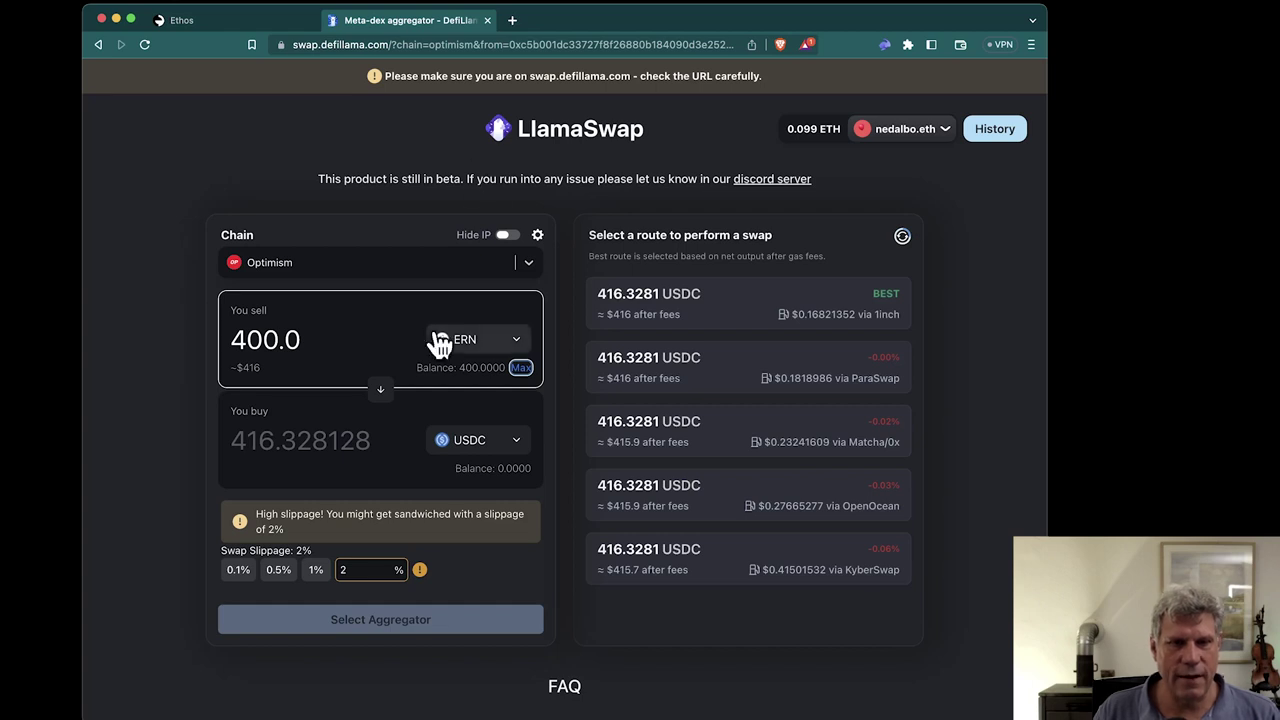
Search the LlamaSwap sell tokens for "ern" and import Ethos Reserve Note (ERN) as the token to sell
left_click(477, 344)
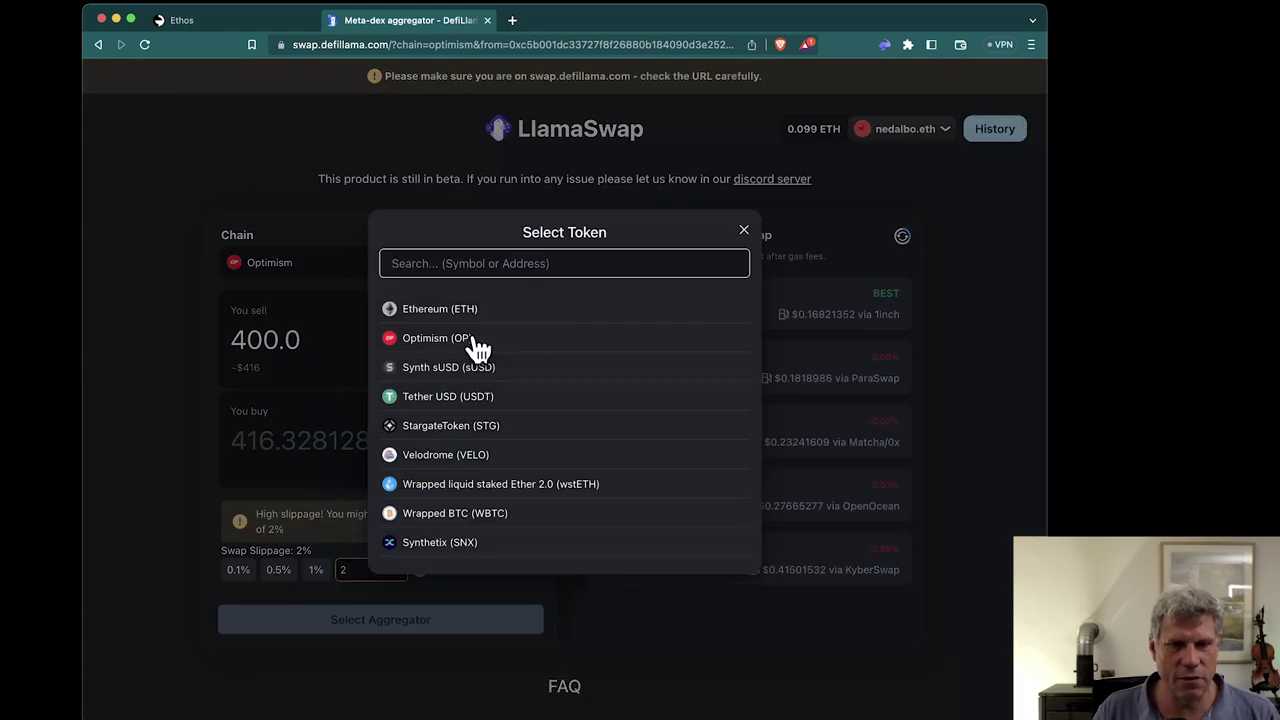
type("ern")
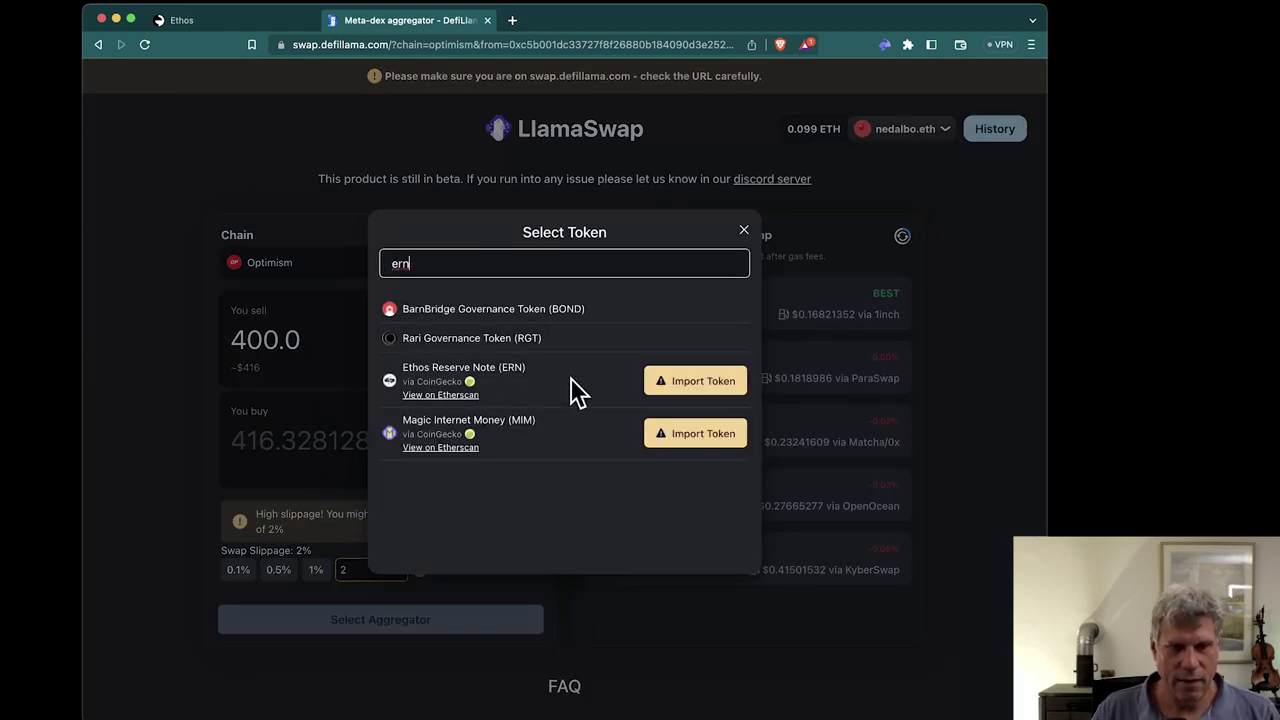
left_click(662, 390)
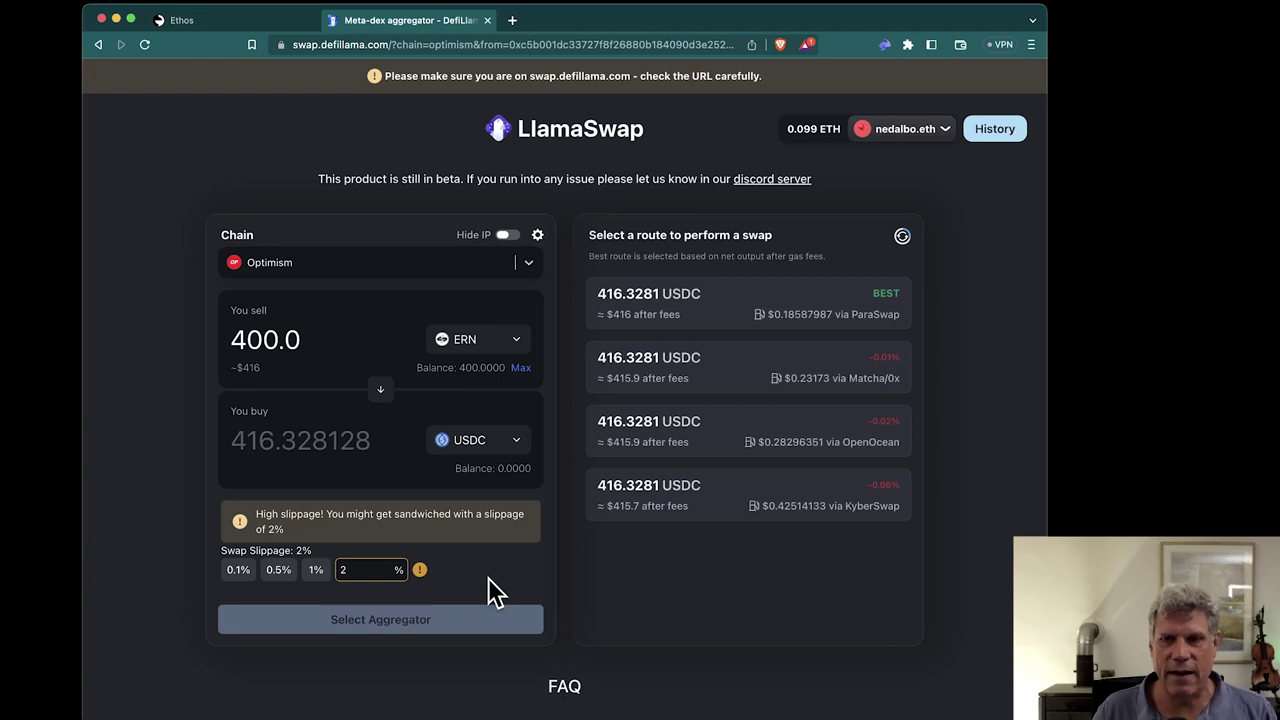
Switch to Ethos, examine the bOATH staking pool deposit page, and return to the Stability Pool overview
key("ctrl+shift+Tab")
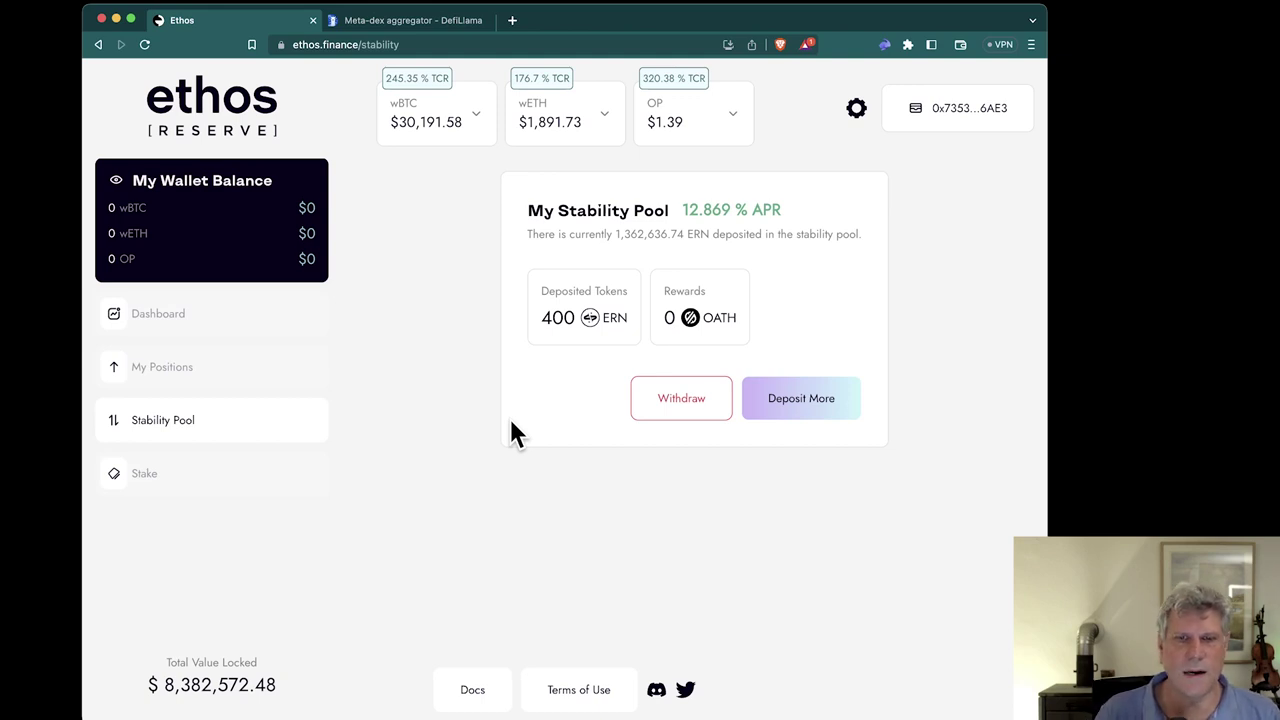
left_click(158, 481)
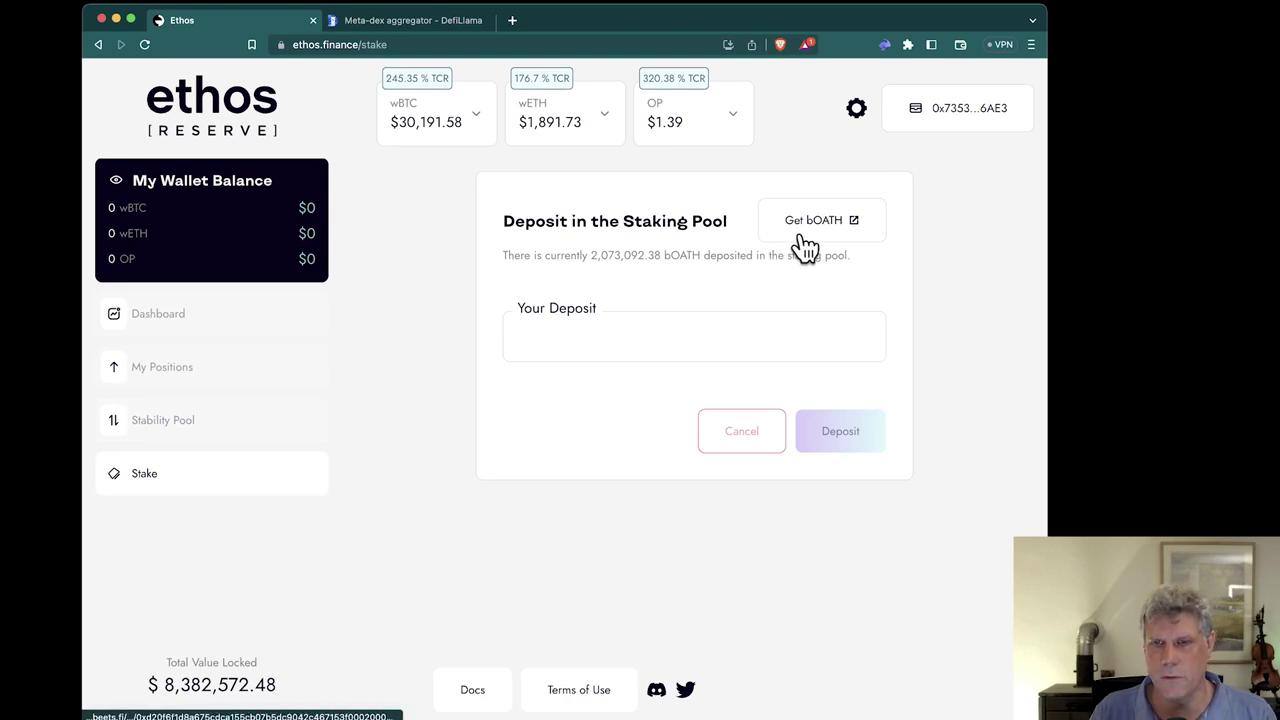
left_click(200, 430)
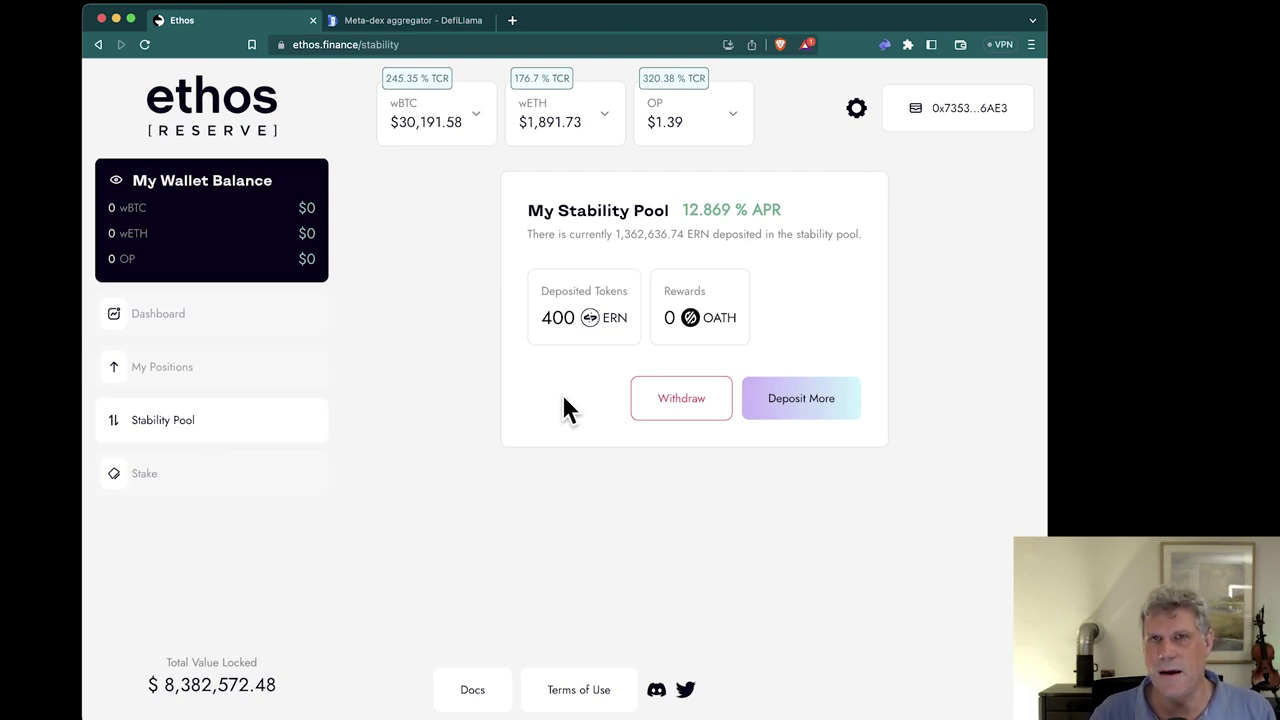
Switch to Liquity.app and examine the LQTY APR of its Stability Pool
left_click(443, 22)
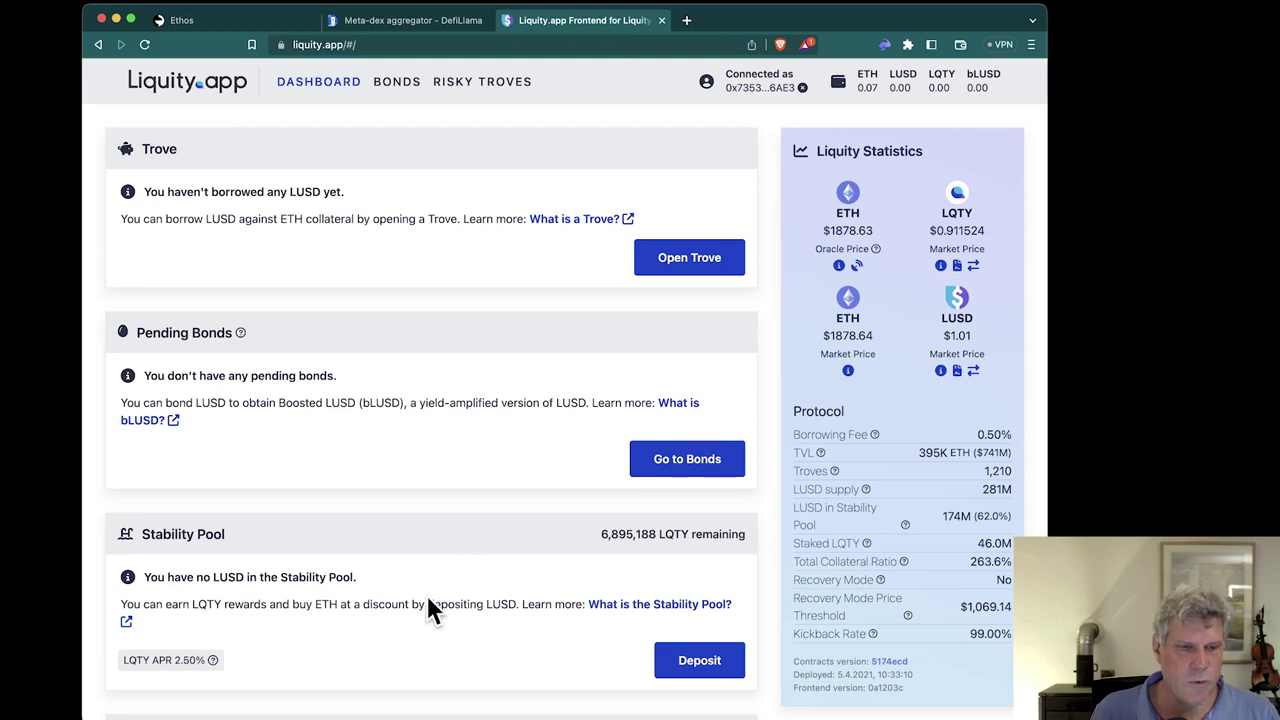
mouse_move(210, 666)
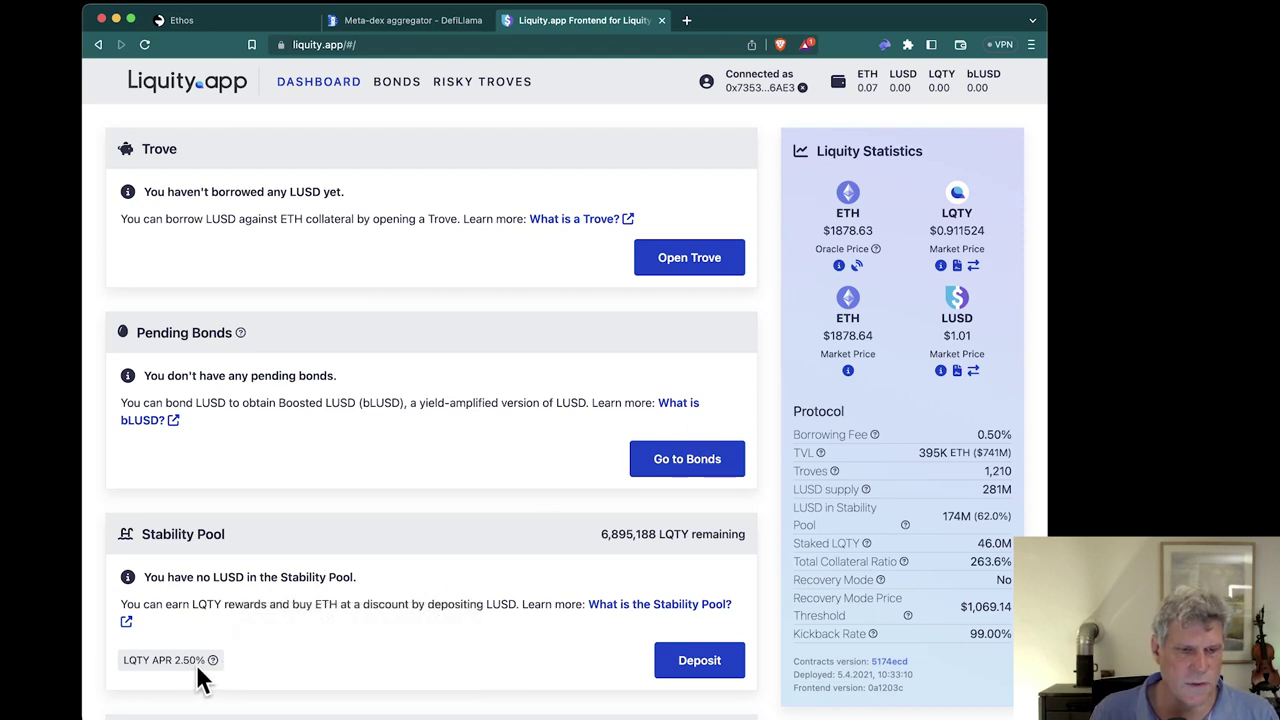